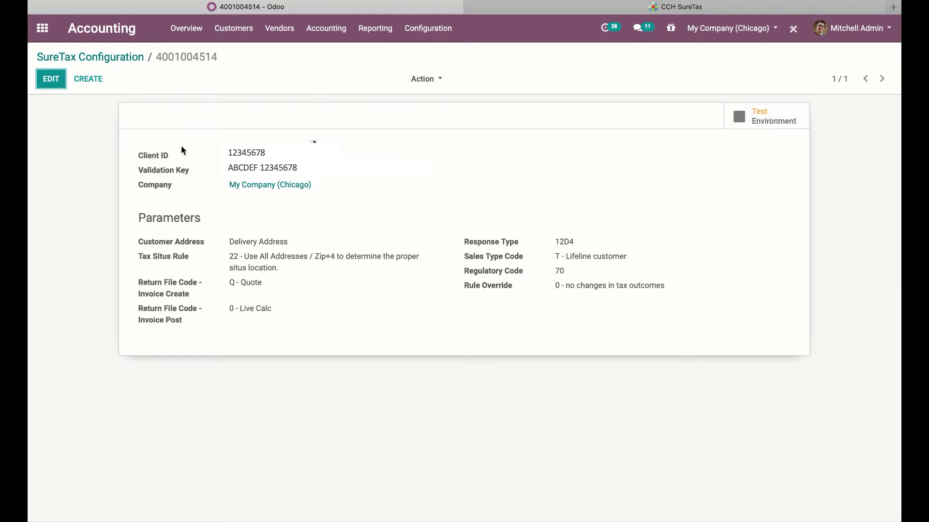
# - Create a new quotation in the Sales app for the customer Azure Interior
pyautogui.click(44, 29)
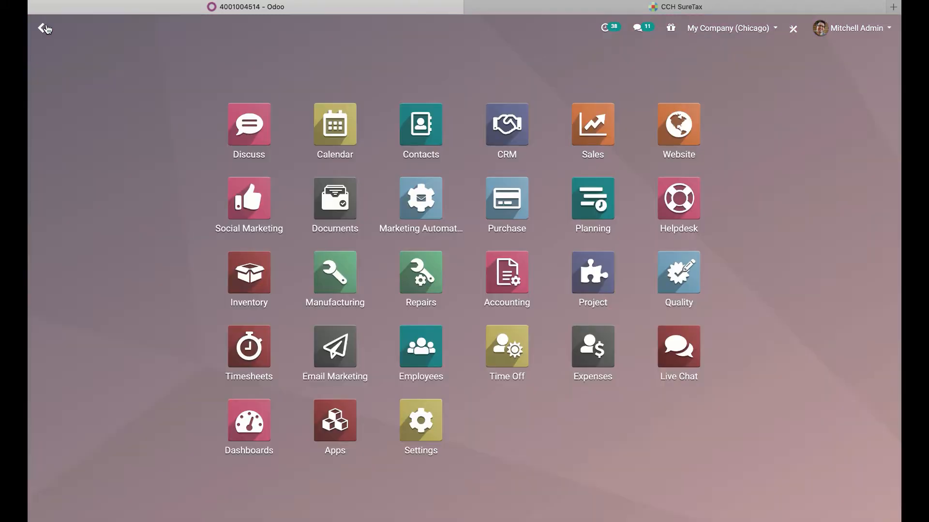
pyautogui.click(599, 126)
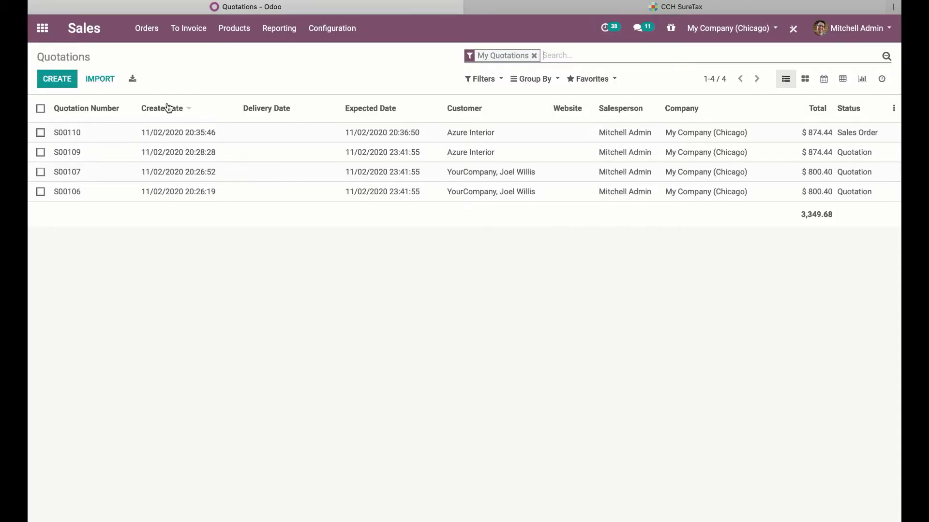
pyautogui.click(70, 85)
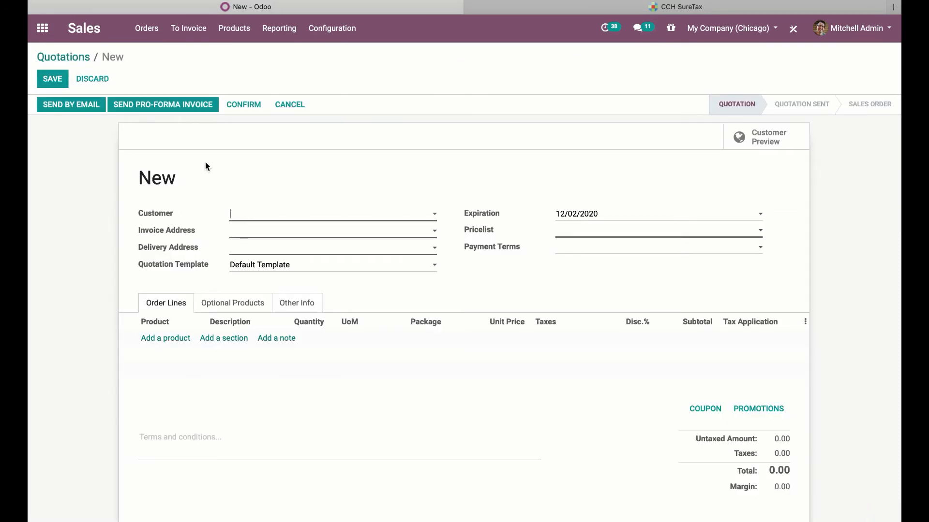
pyautogui.click(293, 219)
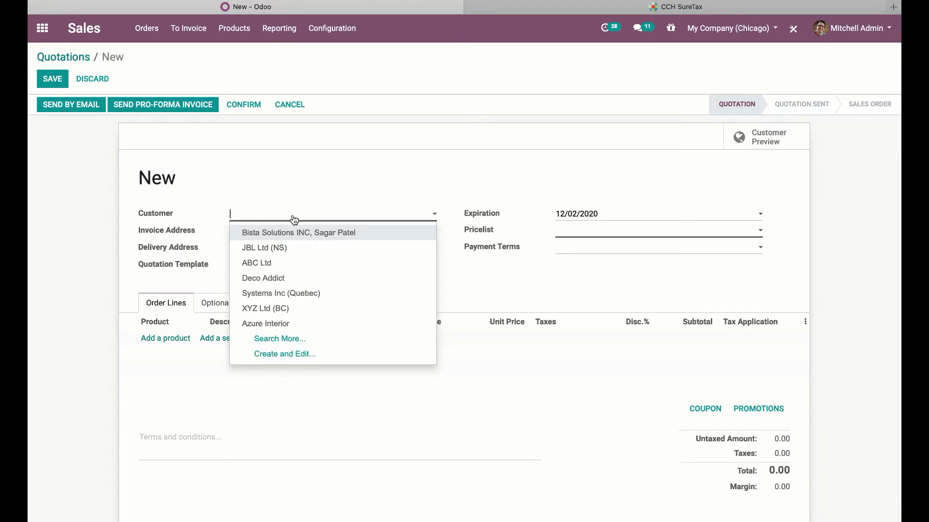
pyautogui.click(294, 324)
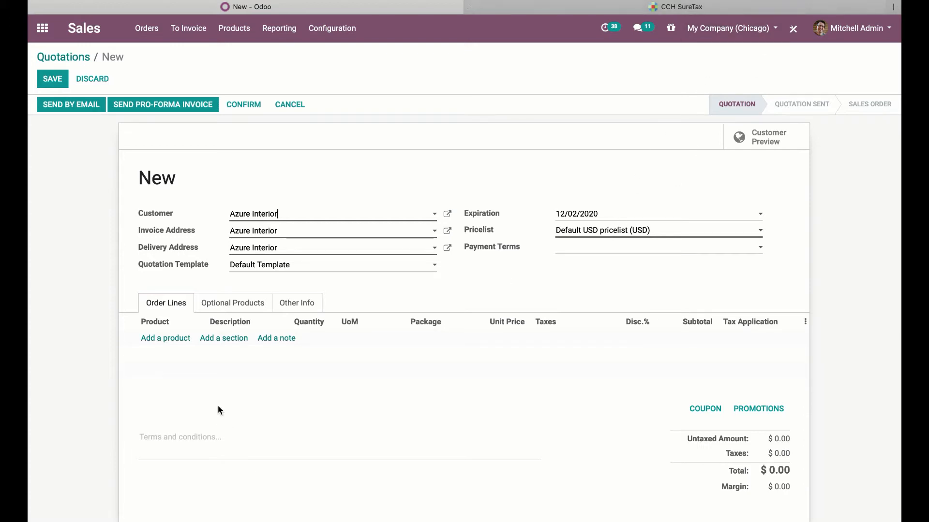
# - Add the product [DESK0004] Customizable Desk (CONFIG) (Aluminium, Black) as an order line and save the quotation
pyautogui.click(162, 338)
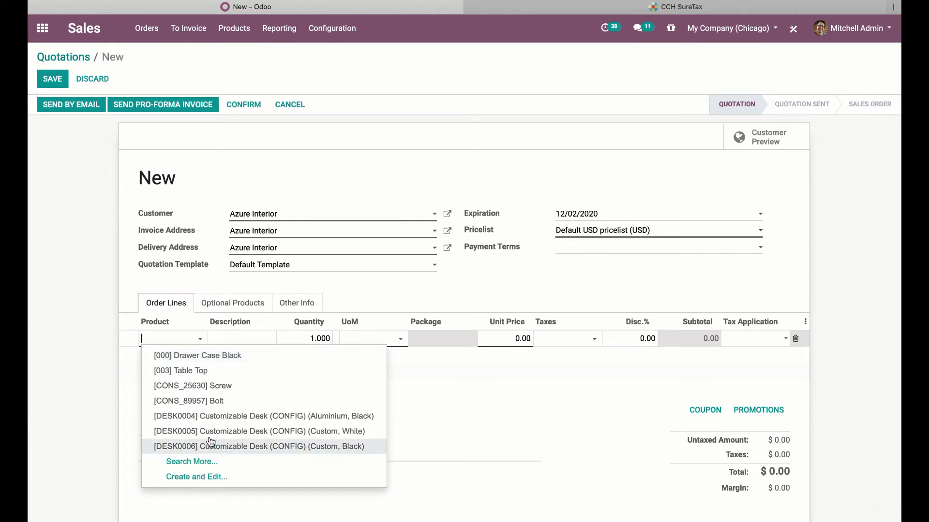
pyautogui.click(229, 415)
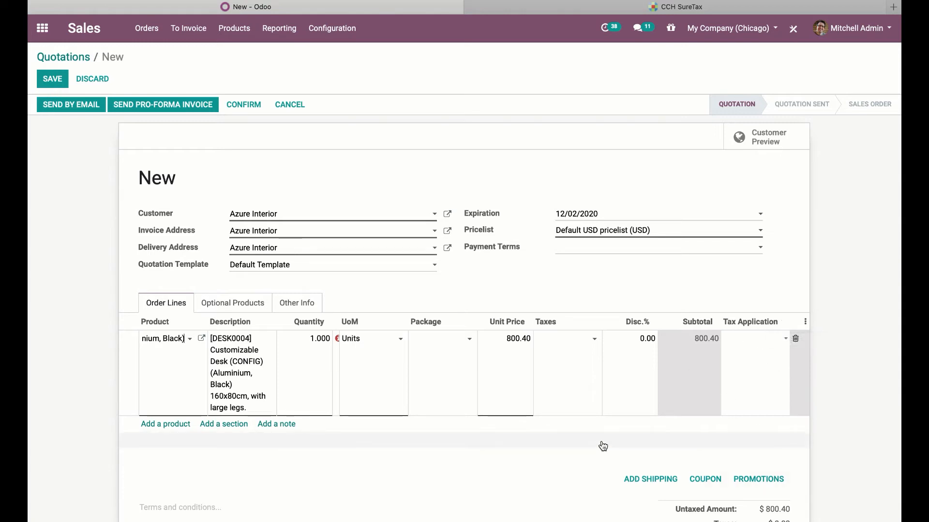
pyautogui.click(44, 77)
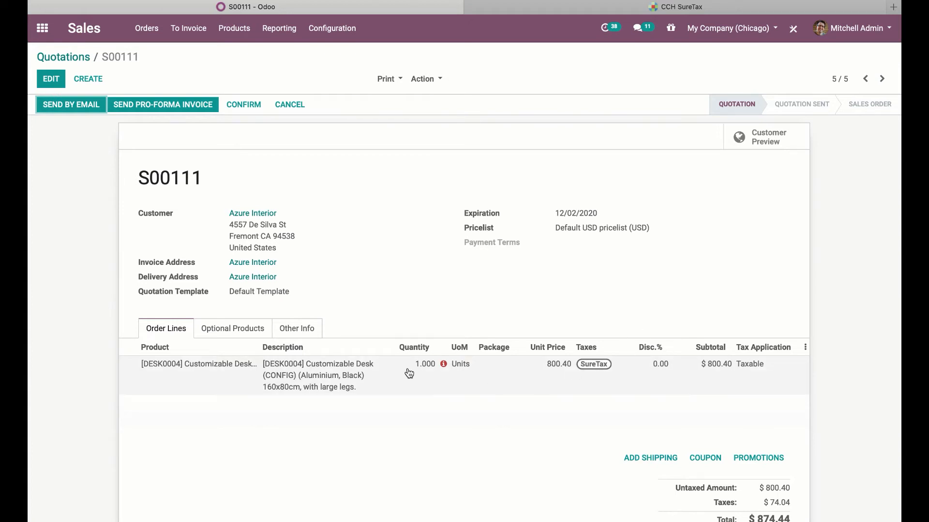
# - Examine the desk order line's tax breakdown and the quotation's SureTax transaction IDs
pyautogui.click(224, 371)
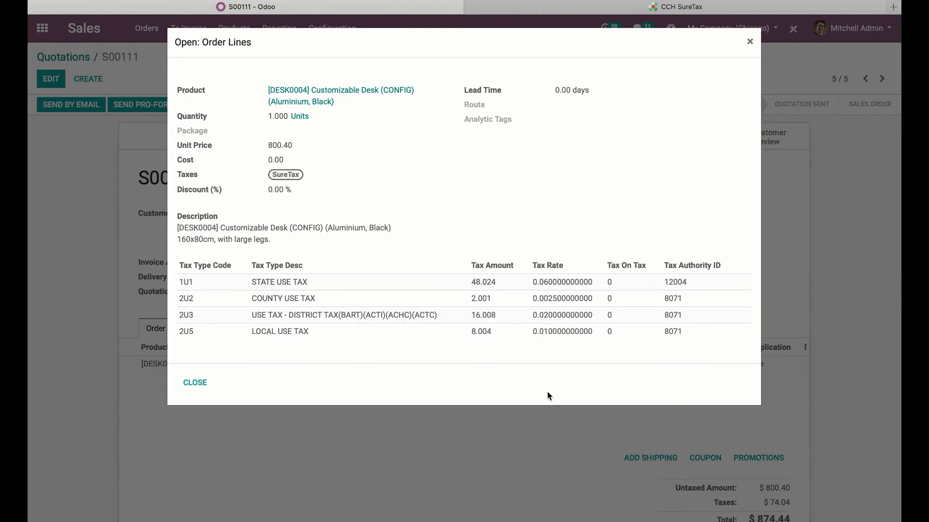
pyautogui.click(205, 393)
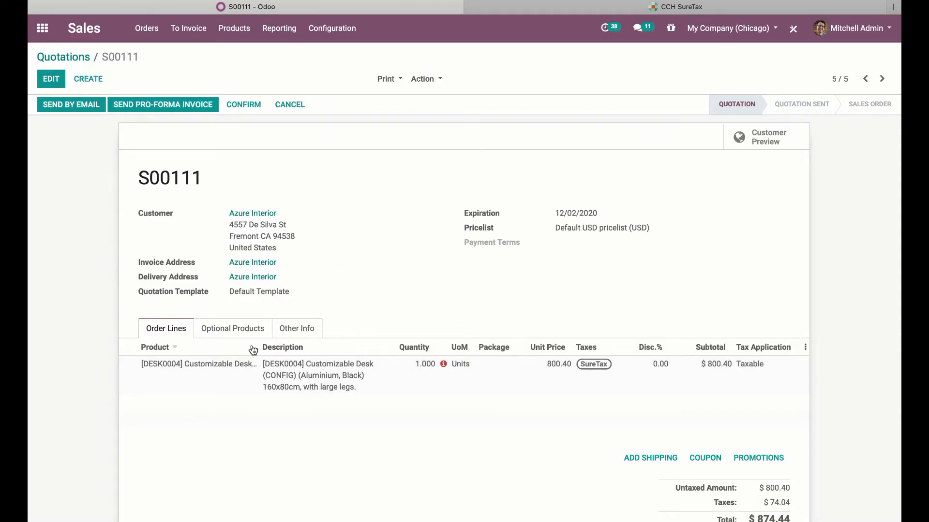
pyautogui.click(291, 329)
pyautogui.scroll(-2, 207, 451)
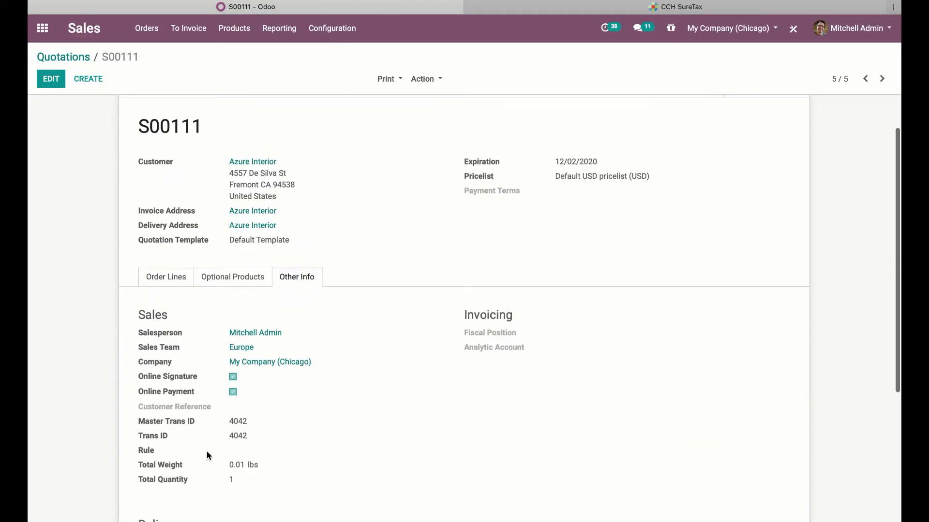
pyautogui.moveTo(249, 436); pyautogui.dragTo(222, 436)
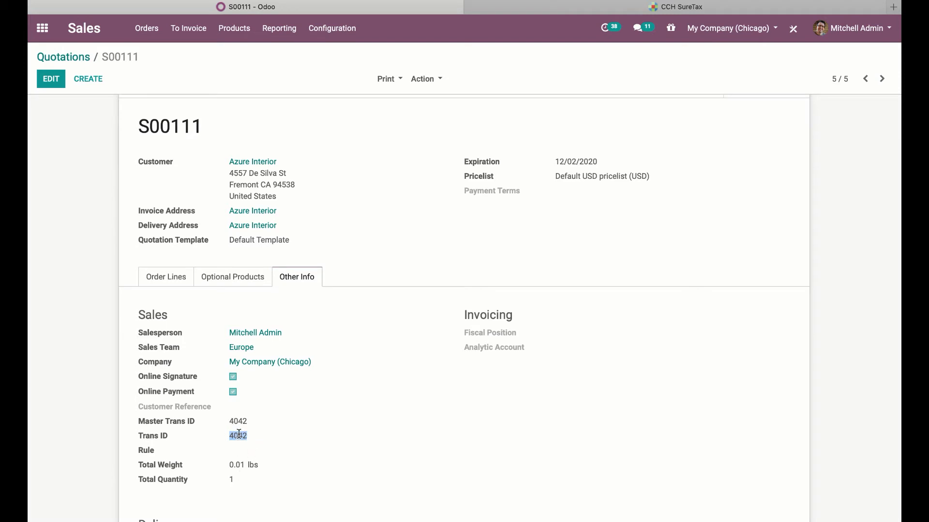
# - Return to the quotation's order lines and check the tax amount in the totals
pyautogui.click(166, 278)
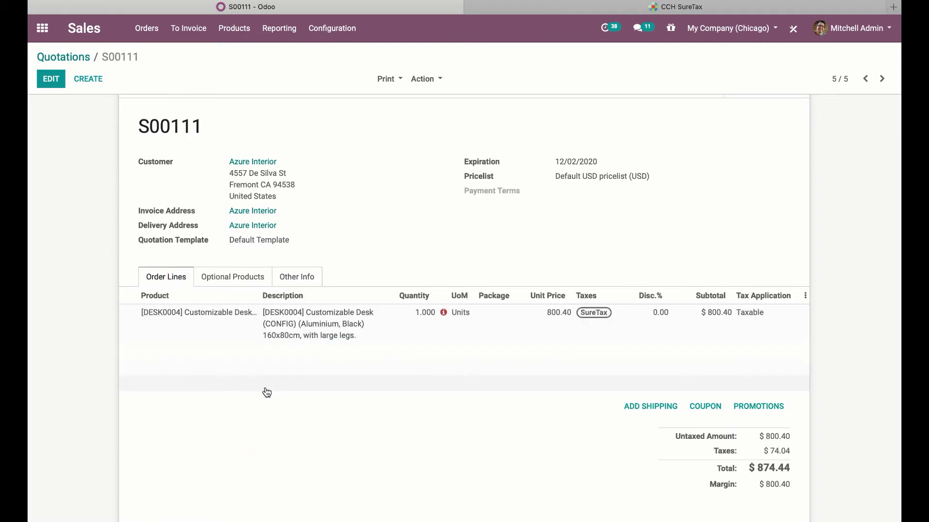
pyautogui.scroll(-2, 265, 392)
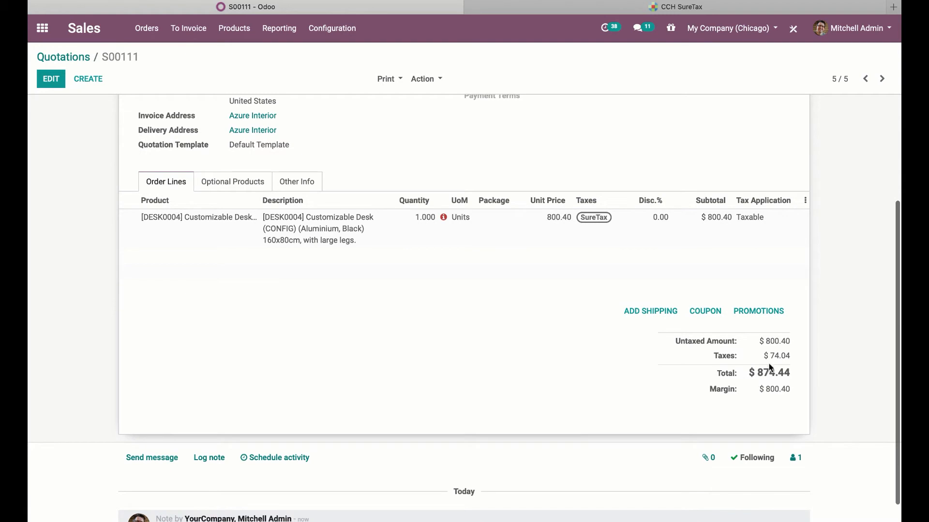
pyautogui.moveTo(768, 356); pyautogui.dragTo(794, 357)
pyautogui.click(788, 357)
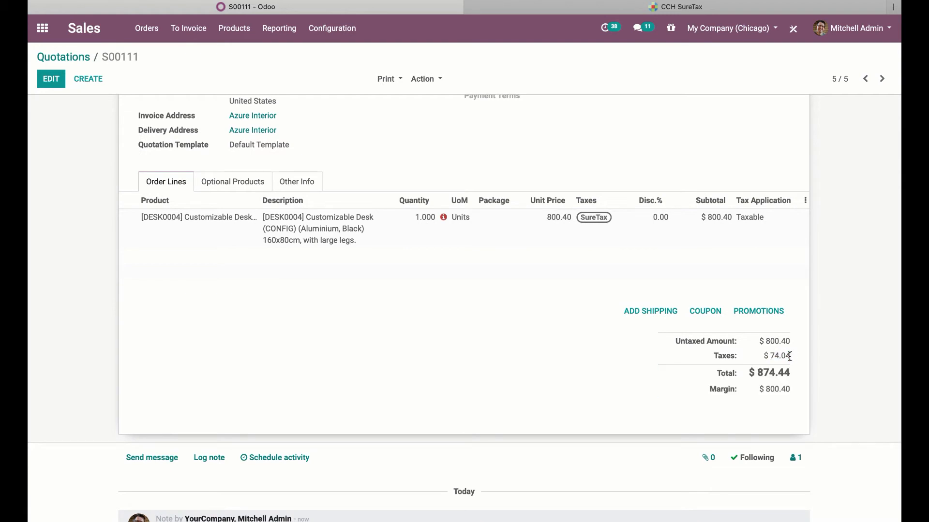
pyautogui.scroll(2, 522, 350)
pyautogui.scroll(1, 521, 348)
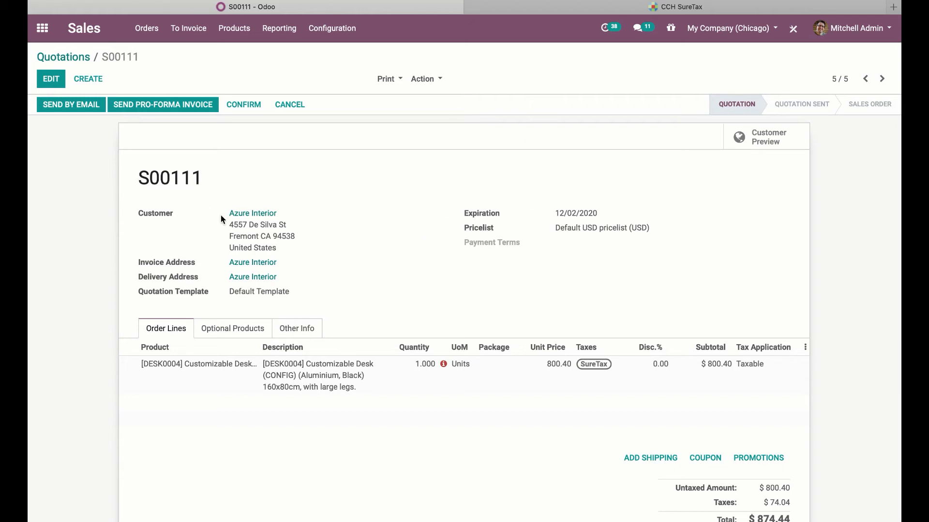
# - Look up the quotation's Trans ID, switch to CCH SureTax, and set the transaction search field to Transaction #
pyautogui.click(290, 328)
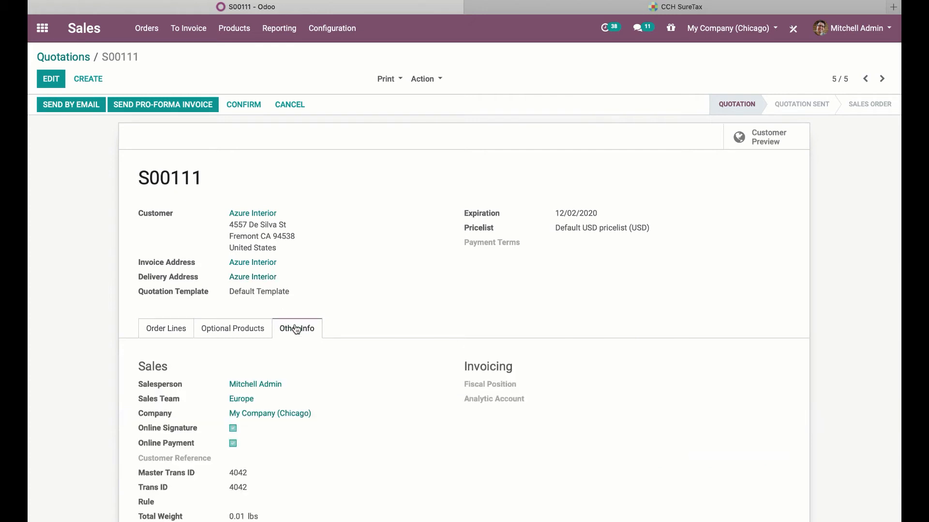
pyautogui.doubleClick(243, 487)
pyautogui.click(643, 7)
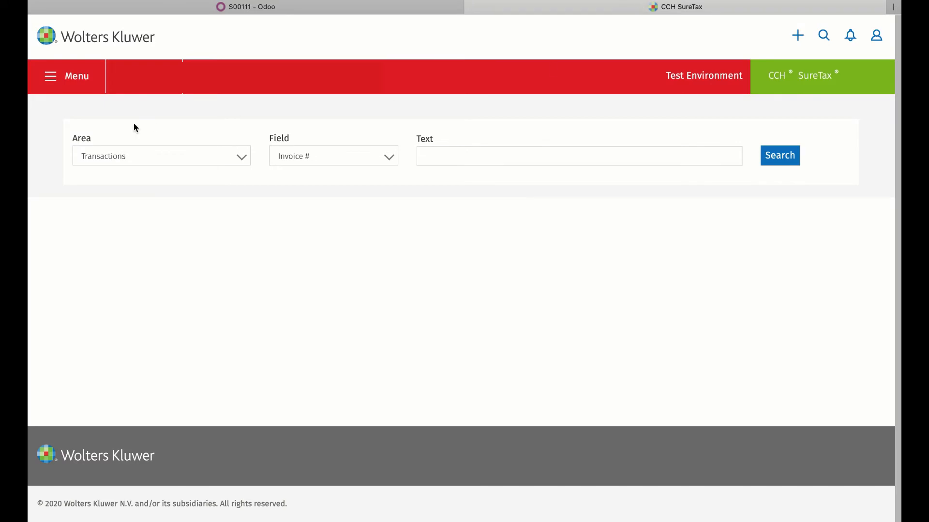
pyautogui.click(335, 154)
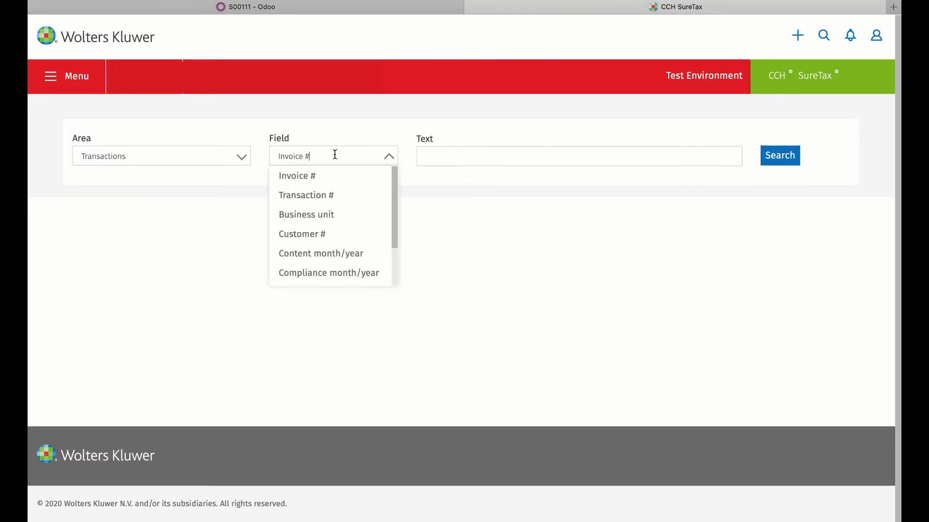
pyautogui.click(348, 198)
pyautogui.click(475, 159)
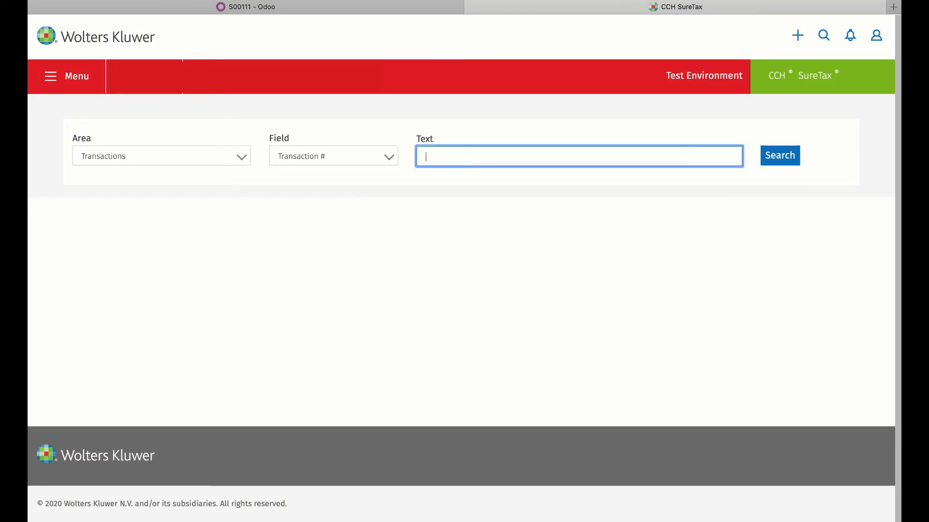
# - Recheck the Trans ID in the Odoo quotation and search SureTax for transaction 4042
pyautogui.write('1012')
pyautogui.click(354, 7)
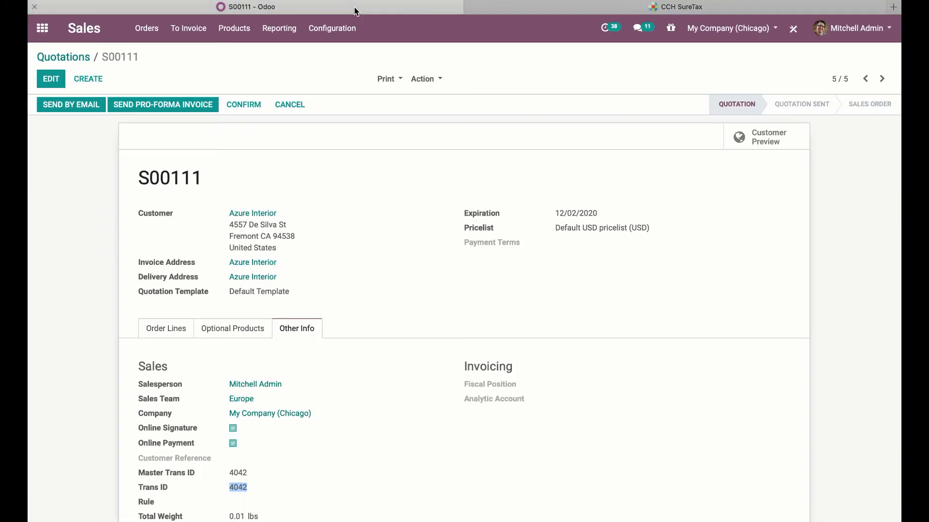
pyautogui.click(581, 7)
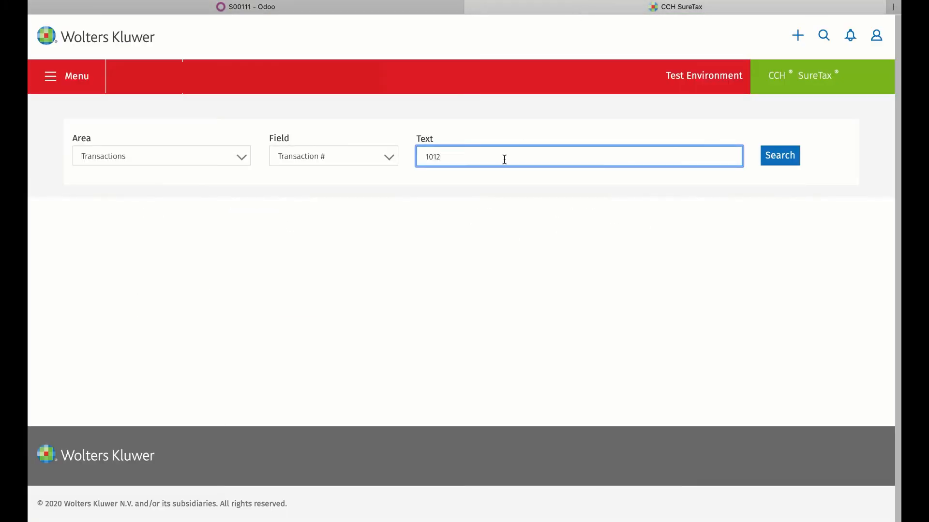
pyautogui.moveTo(488, 158); pyautogui.dragTo(383, 160)
pyautogui.write('4042')
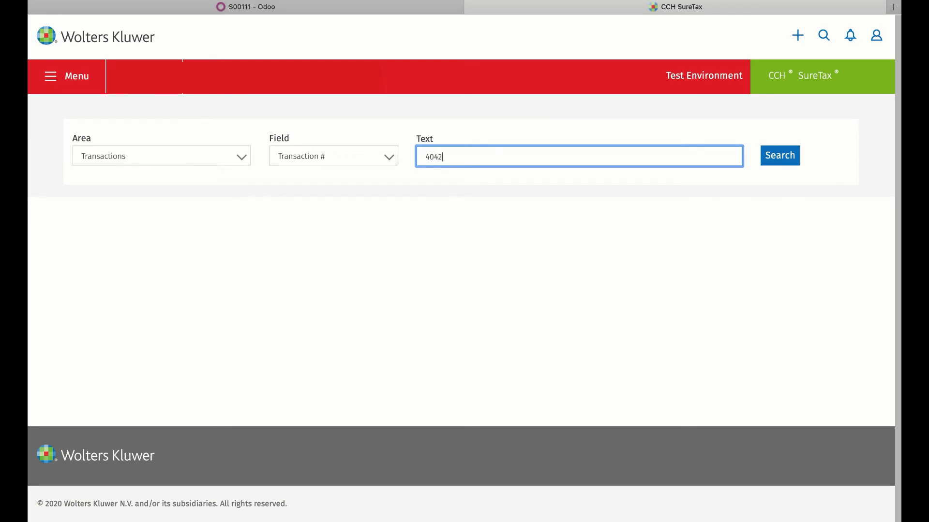
pyautogui.click(773, 155)
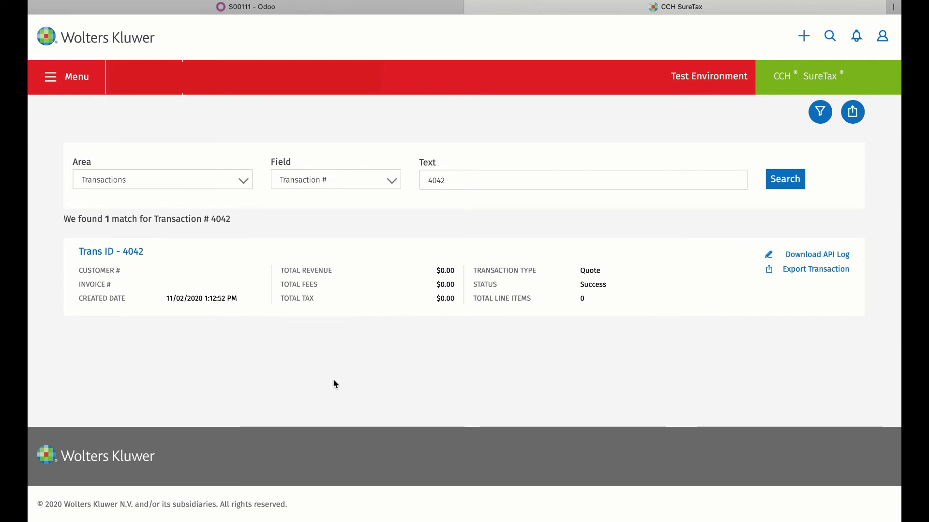
# - Switch back to the Odoo quotation and confirm it as a sales order
pyautogui.click(307, 13)
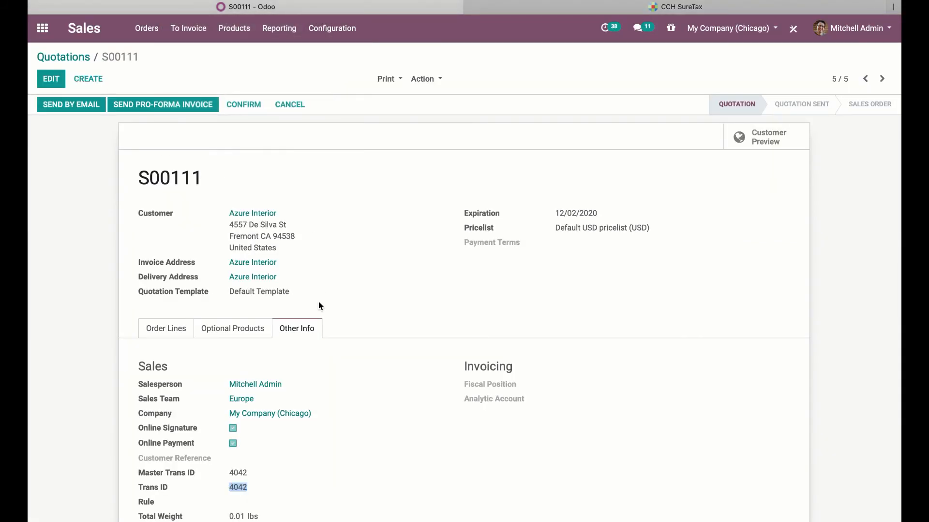
pyautogui.scroll(-1, 319, 304)
pyautogui.click(184, 300)
pyautogui.scroll(1, 160, 232)
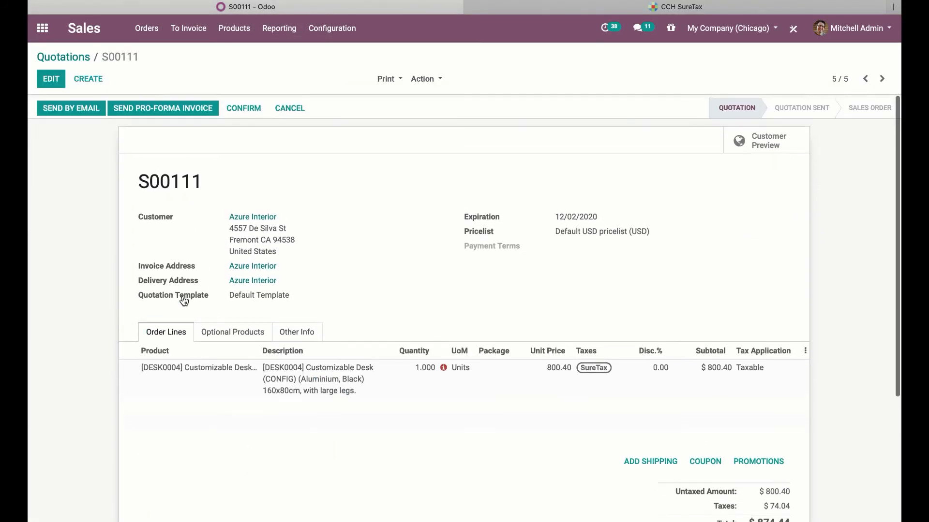
pyautogui.click(234, 109)
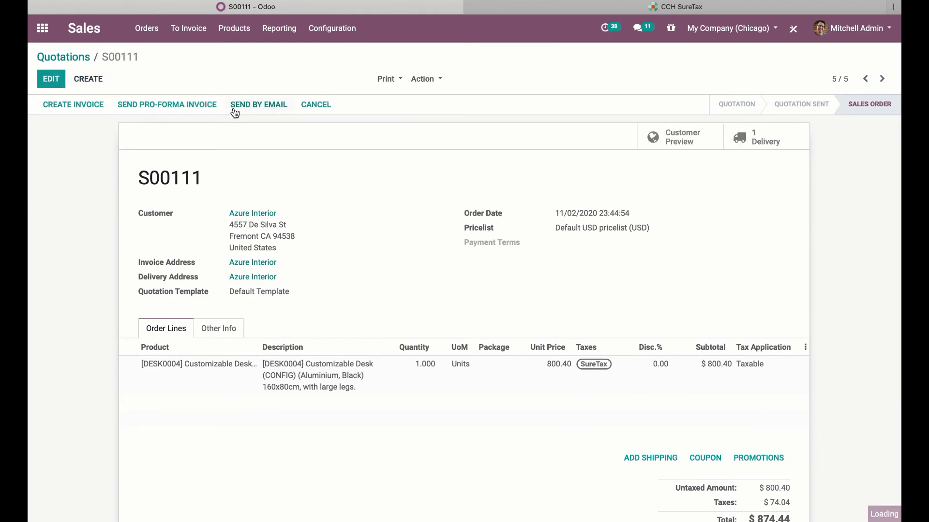
# - Create and view a percentage down payment invoice for the sales order, with the amount set to 50%
pyautogui.click(89, 107)
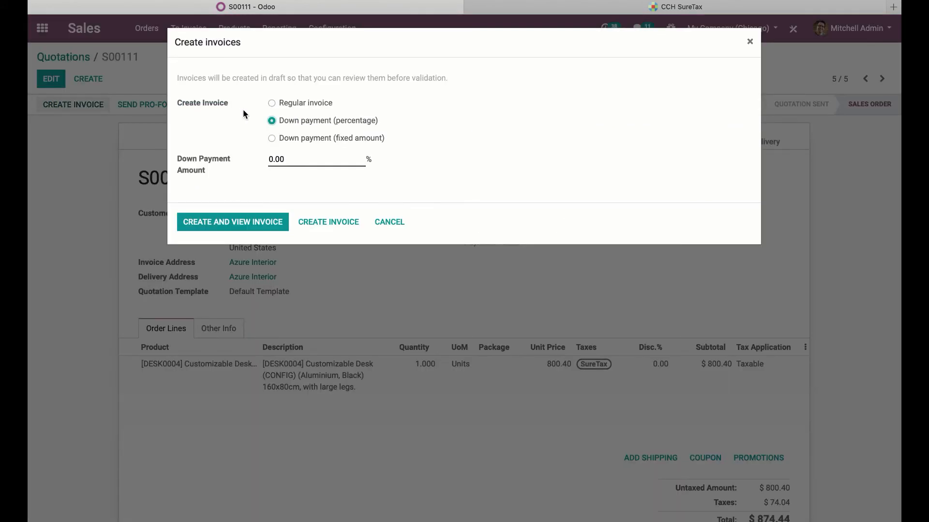
pyautogui.moveTo(312, 156); pyautogui.dragTo(240, 153)
pyautogui.write('50')
pyautogui.click(217, 223)
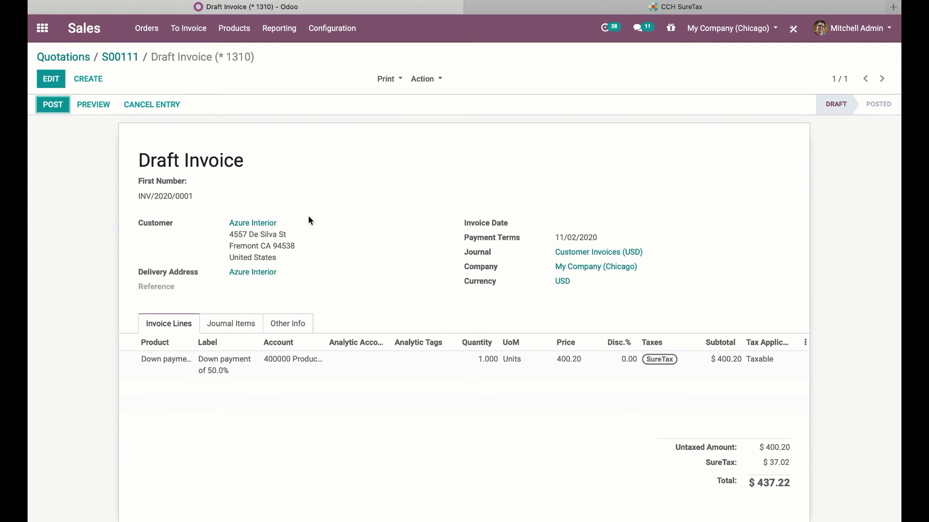
# - Examine the down payment line's tax breakdown and the draft invoice's SureTax transaction IDs
pyautogui.click(321, 368)
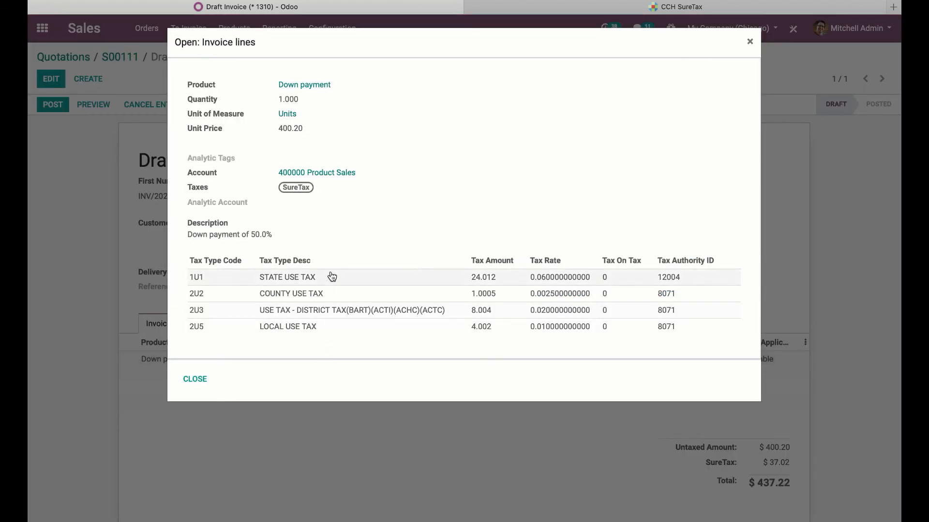
pyautogui.click(196, 380)
pyautogui.click(288, 322)
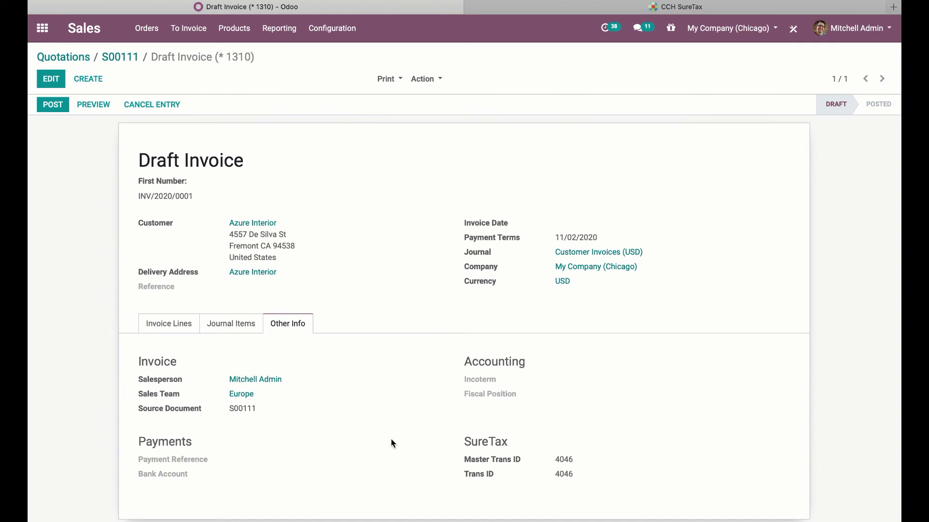
pyautogui.click(178, 333)
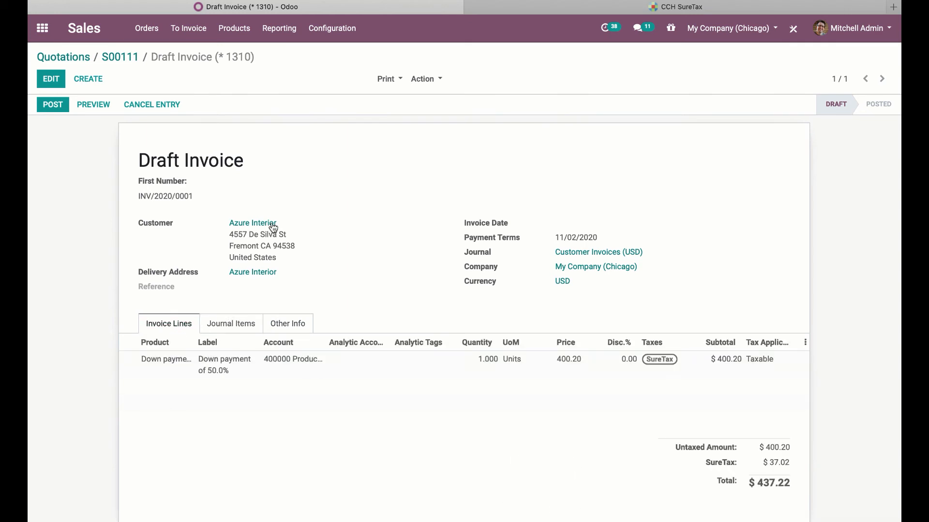
# - Post the draft down payment invoice and view its SureTax transaction IDs
pyautogui.click(59, 108)
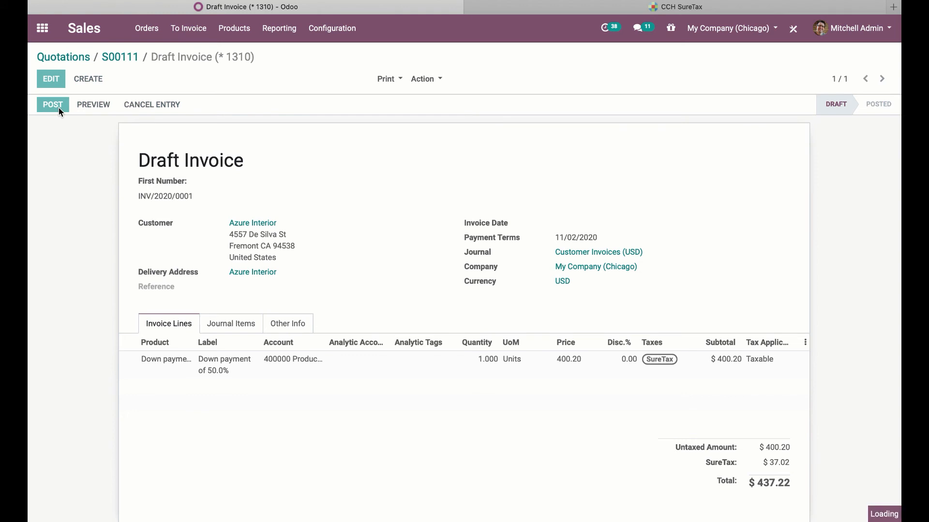
pyautogui.click(296, 307)
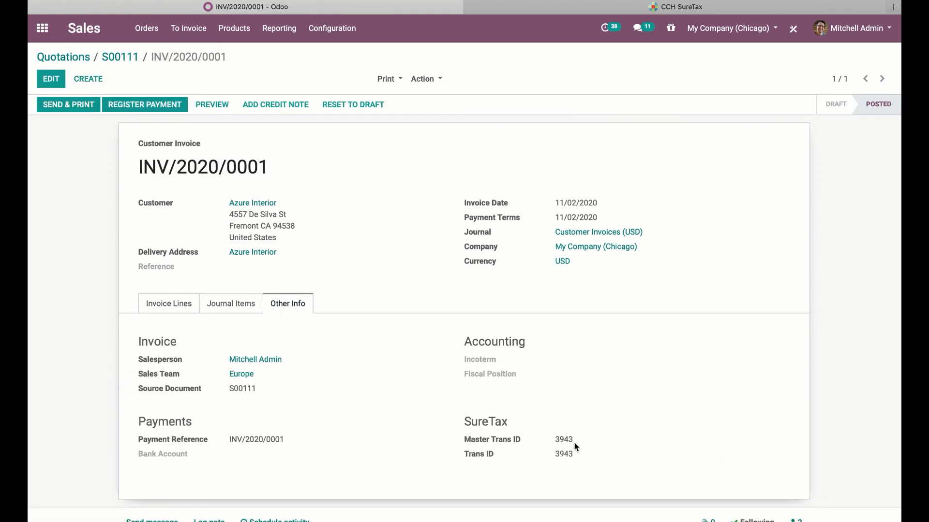
# - Switch to CCH SureTax and search the transactions for transaction number 3943
pyautogui.click(597, 10)
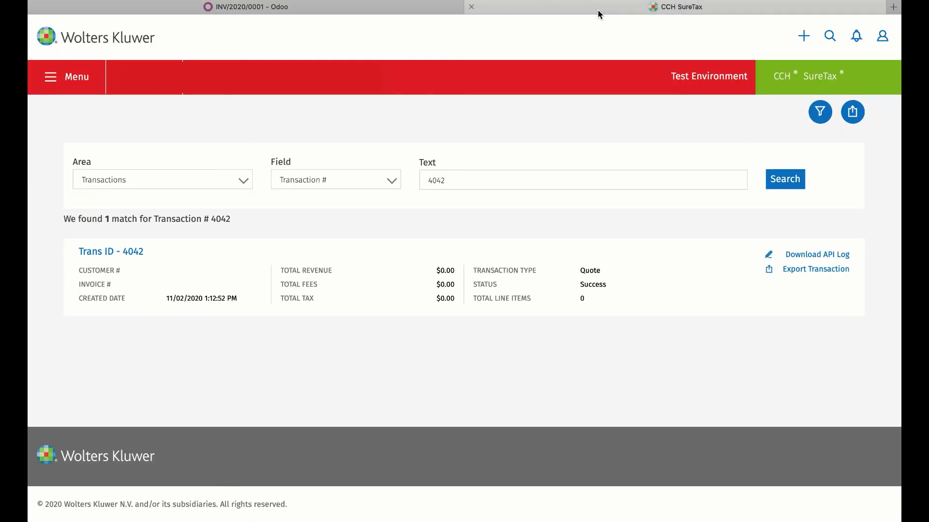
pyautogui.click(423, 180)
pyautogui.moveTo(462, 181); pyautogui.dragTo(402, 182)
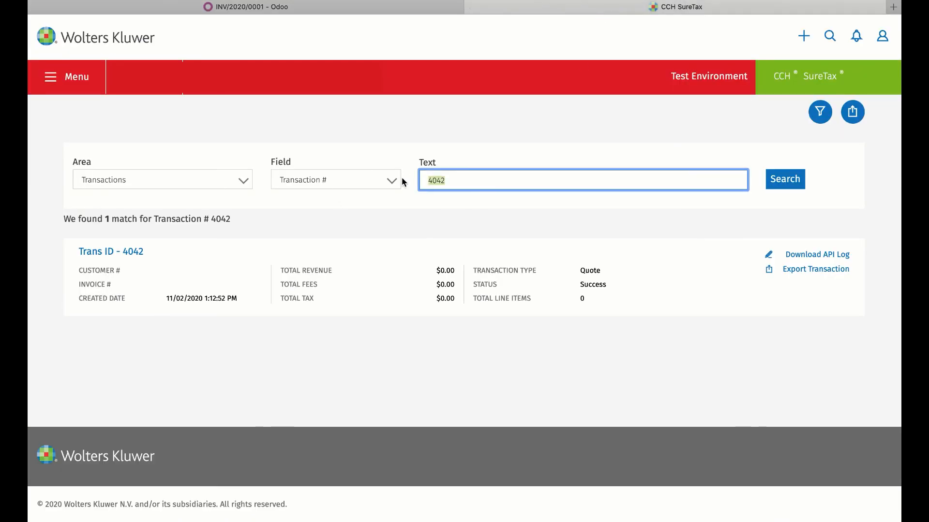
pyautogui.write('3943')
pyautogui.click(790, 187)
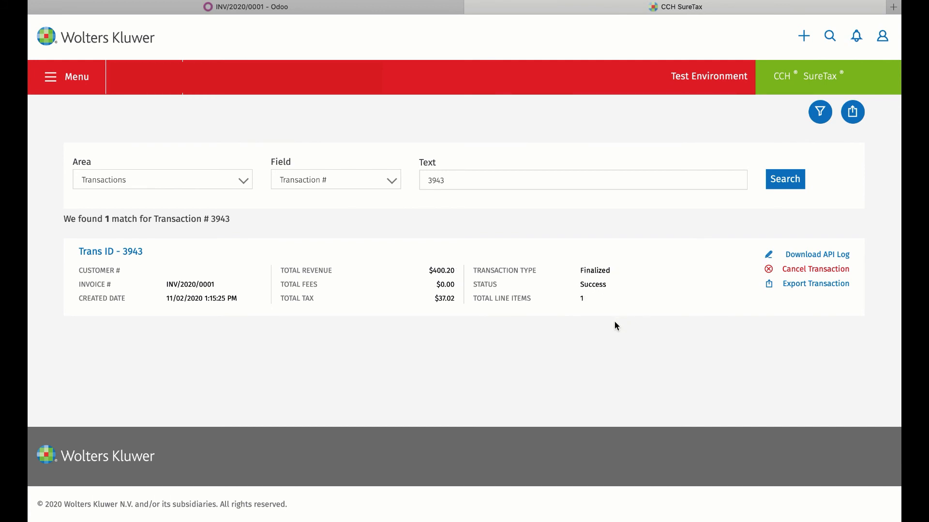
# - Open the details of transaction 3943 and examine its item tax lines and expanded calculation logs
pyautogui.click(130, 251)
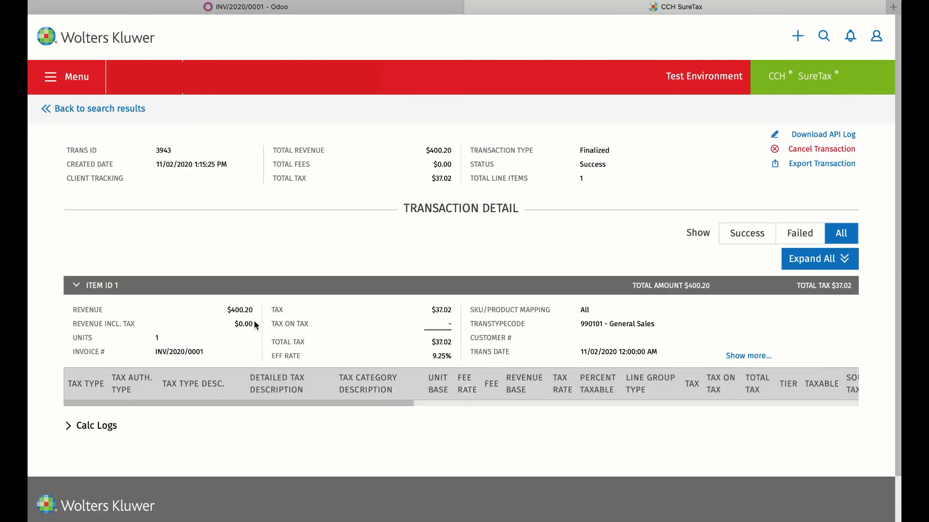
pyautogui.scroll(-1, 318, 347)
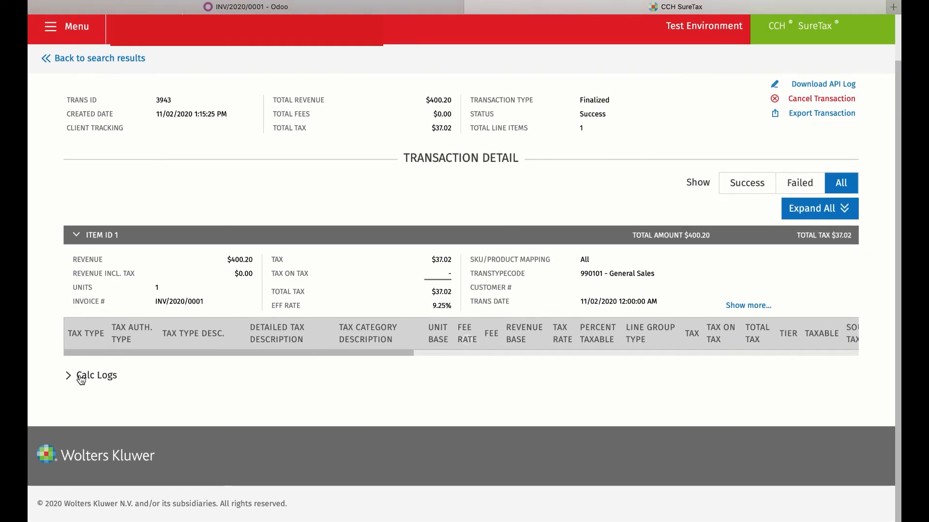
pyautogui.click(80, 375)
pyautogui.scroll(-1, 176, 421)
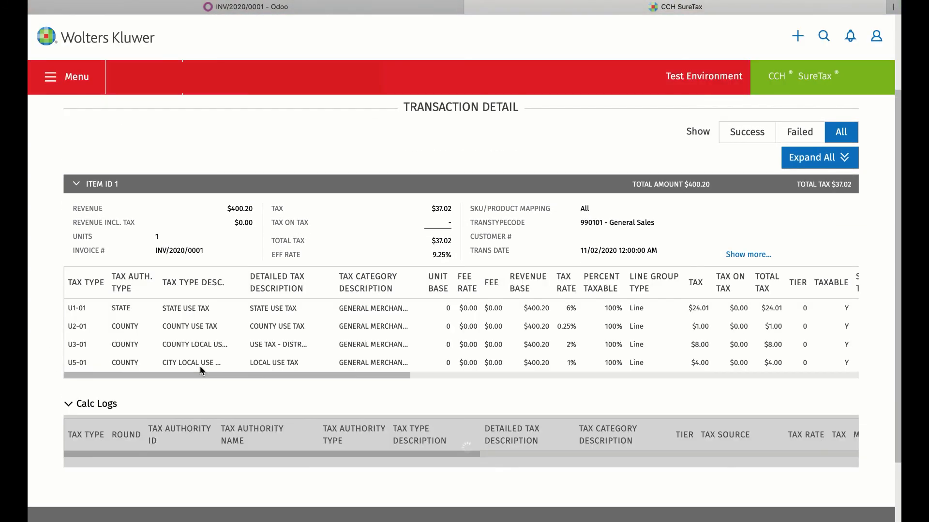
pyautogui.scroll(-1, 202, 370)
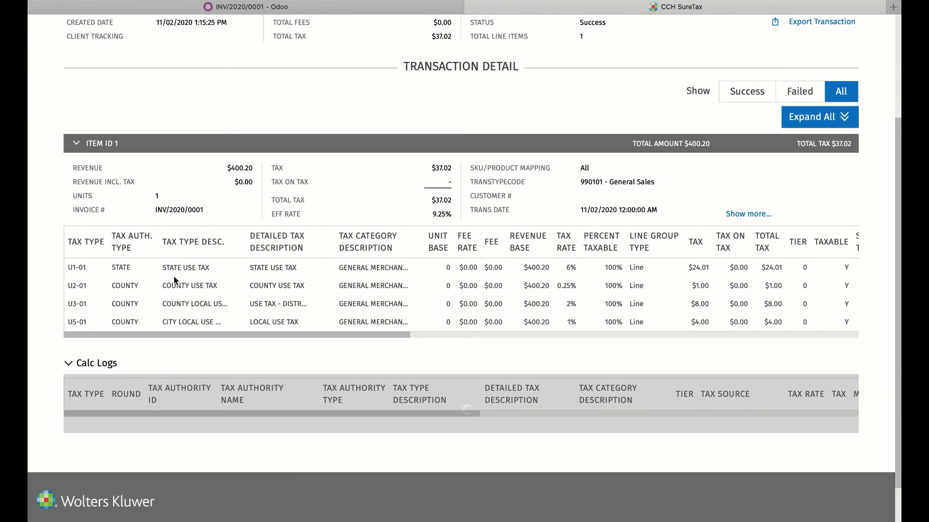
pyautogui.scroll(-3, 161, 297)
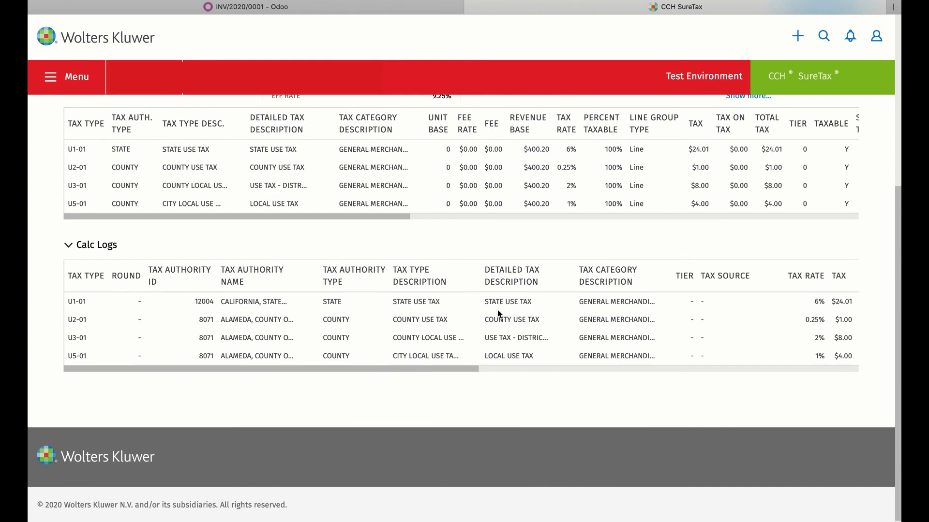
pyautogui.scroll(5, 500, 312)
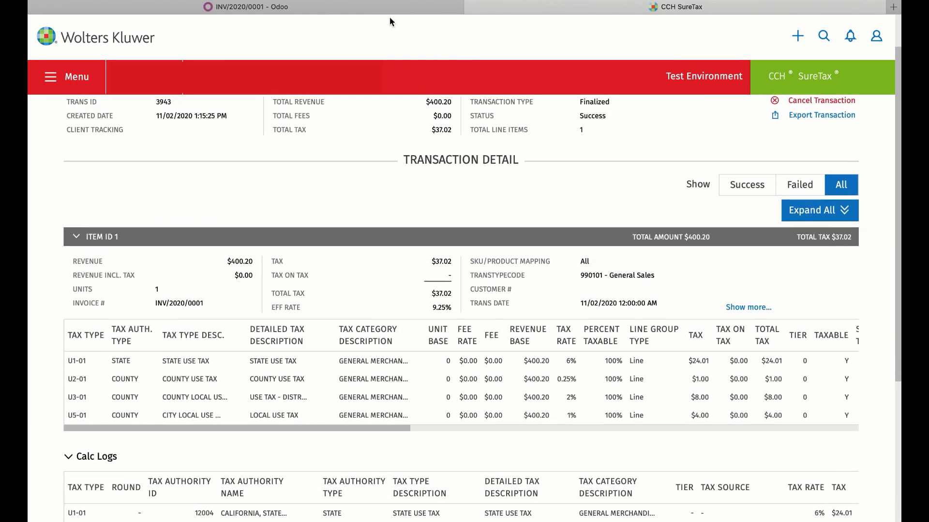
# - Switch back to the posted Odoo invoice and view its invoice lines with the tax and totals
pyautogui.click(390, 13)
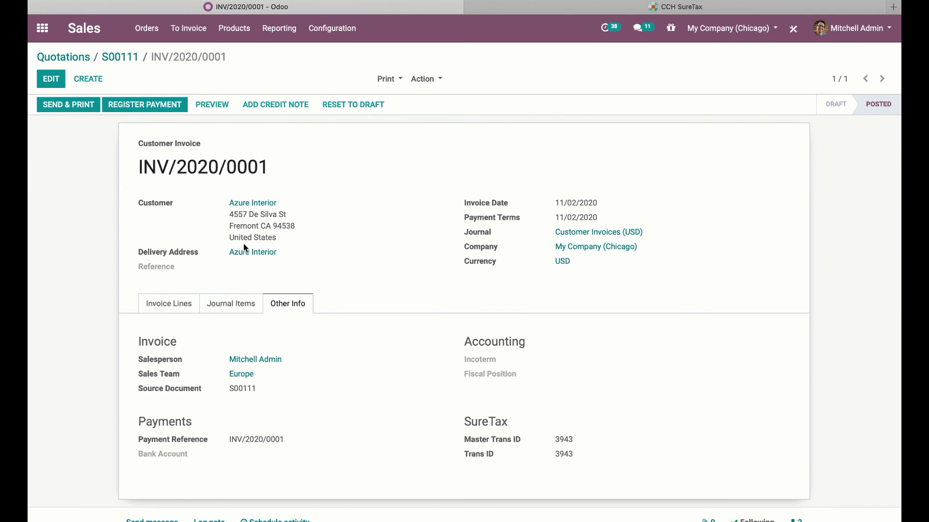
pyautogui.click(221, 312)
pyautogui.click(182, 302)
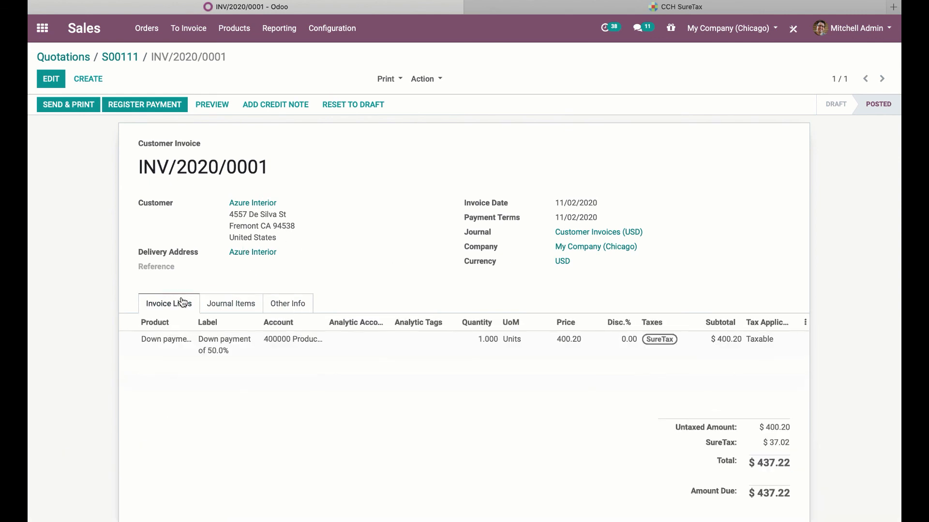